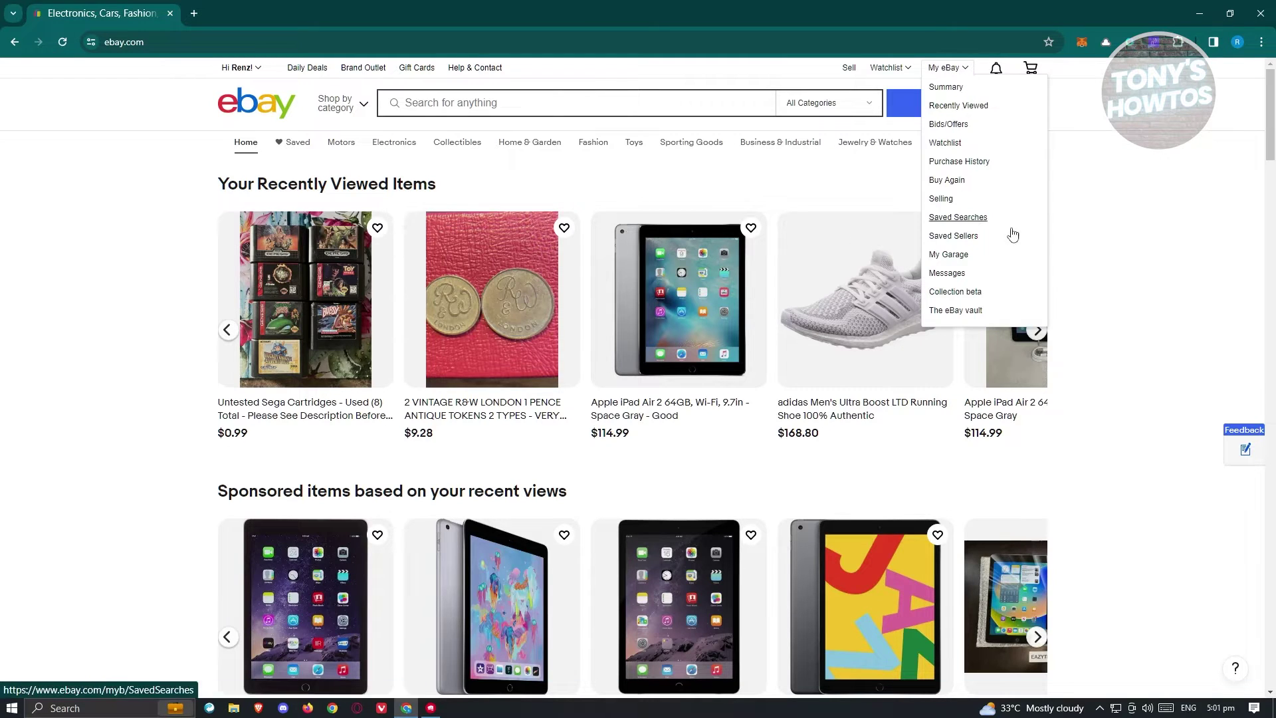
- Open My eBay's Selling Overview (0 active, 0 sold, 0 unsold) and start loading the Sold listings page
{"action": "left_click", "coordinate": [941, 199]}
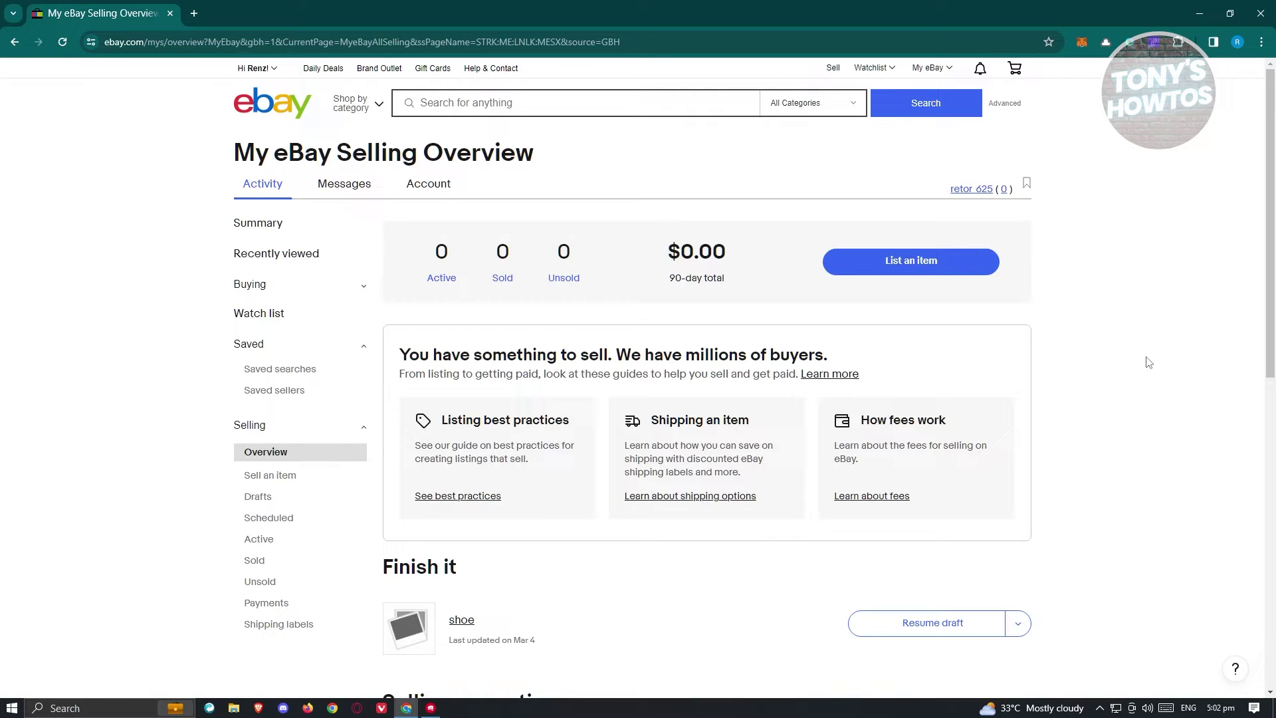
{"action": "left_click", "coordinate": [255, 562]}
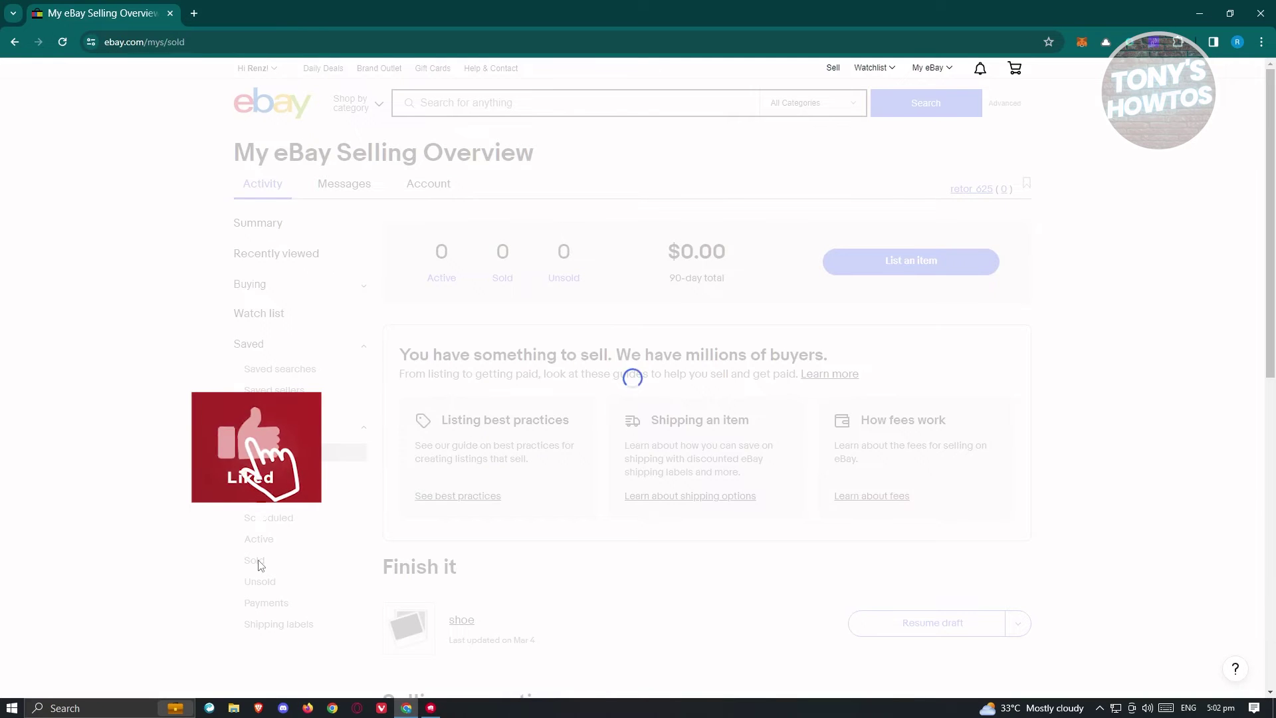